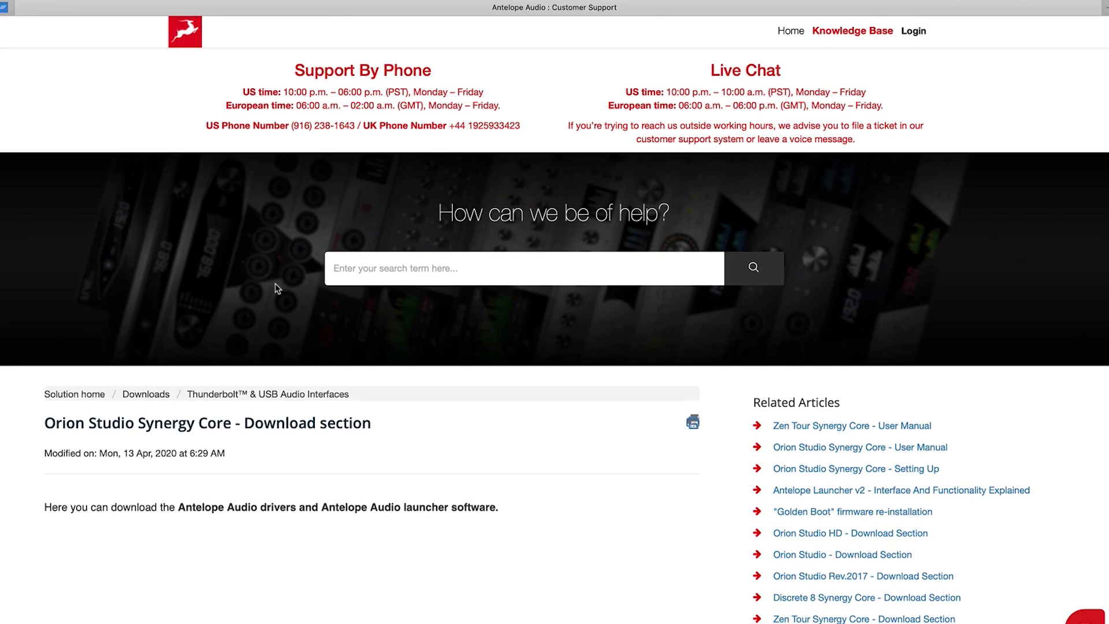
scroll(276, 289, "down", 1)
scroll(276, 289, "down", 2)
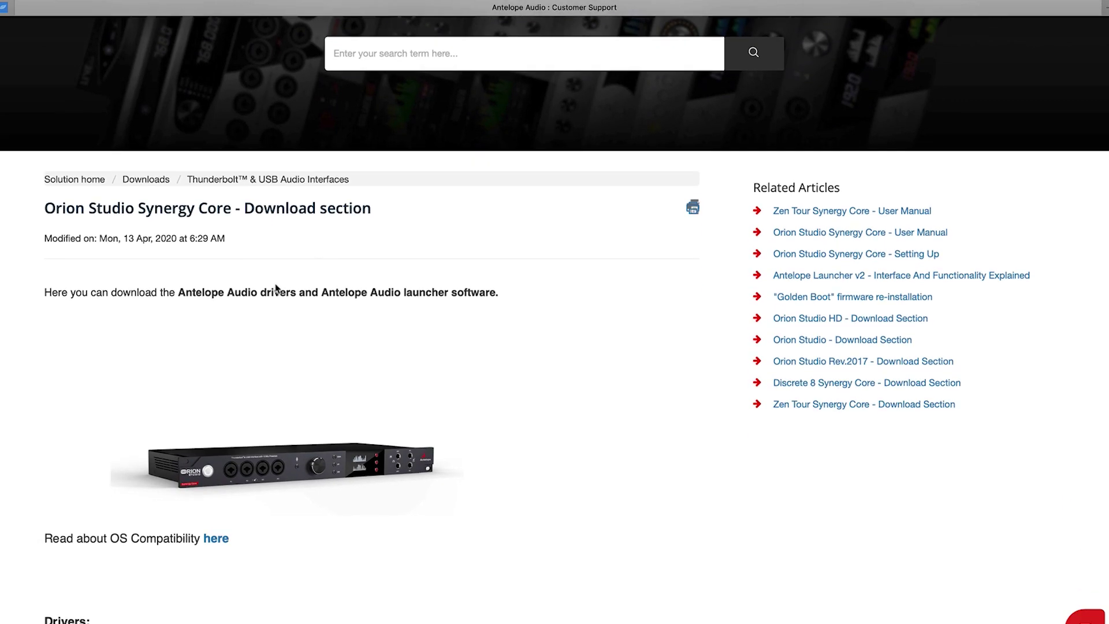
scroll(276, 288, "down", 1)
scroll(278, 289, "down", 1)
scroll(278, 289, "down", 2)
scroll(278, 289, "down", 1)
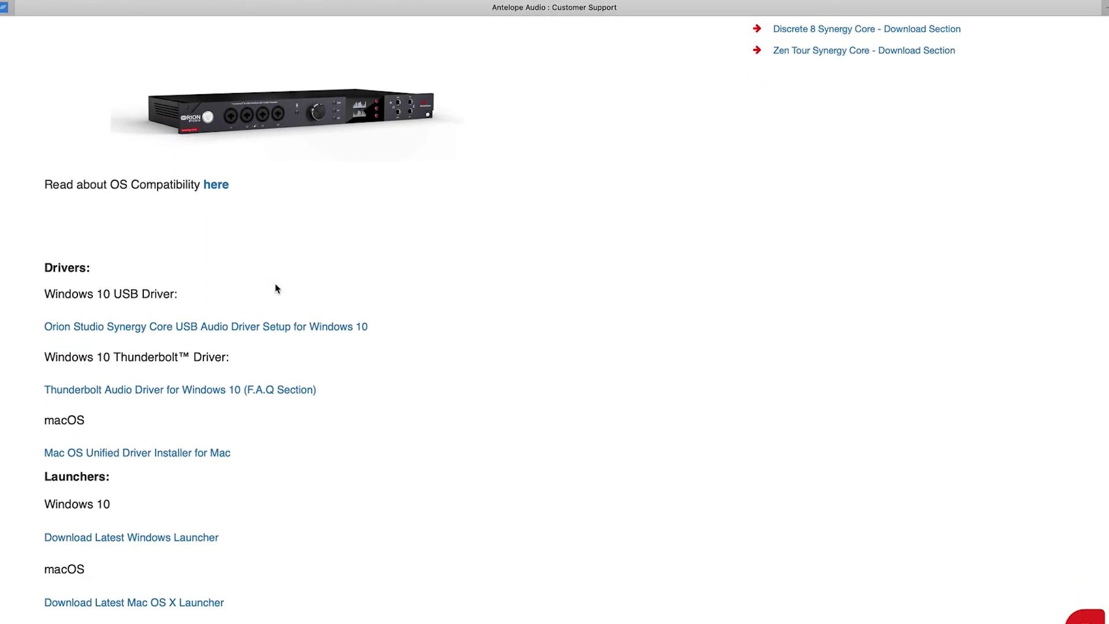
scroll(278, 289, "down", 1)
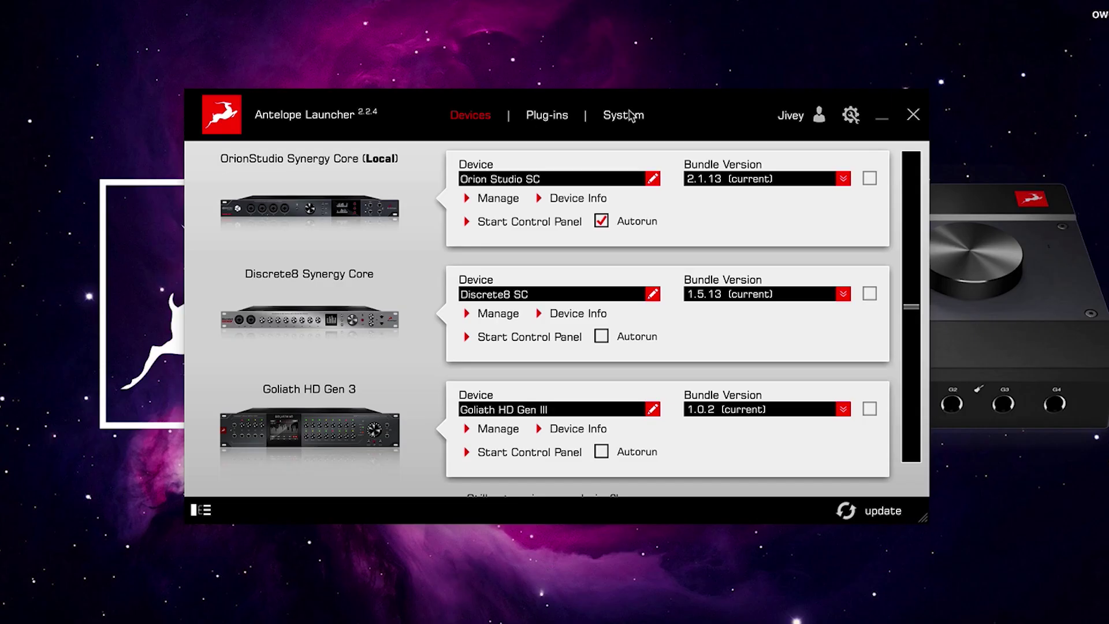
View the launcher's System information showing Manager Server 1.7.12 and Unified Driver 3.33.0
left_click(623, 118)
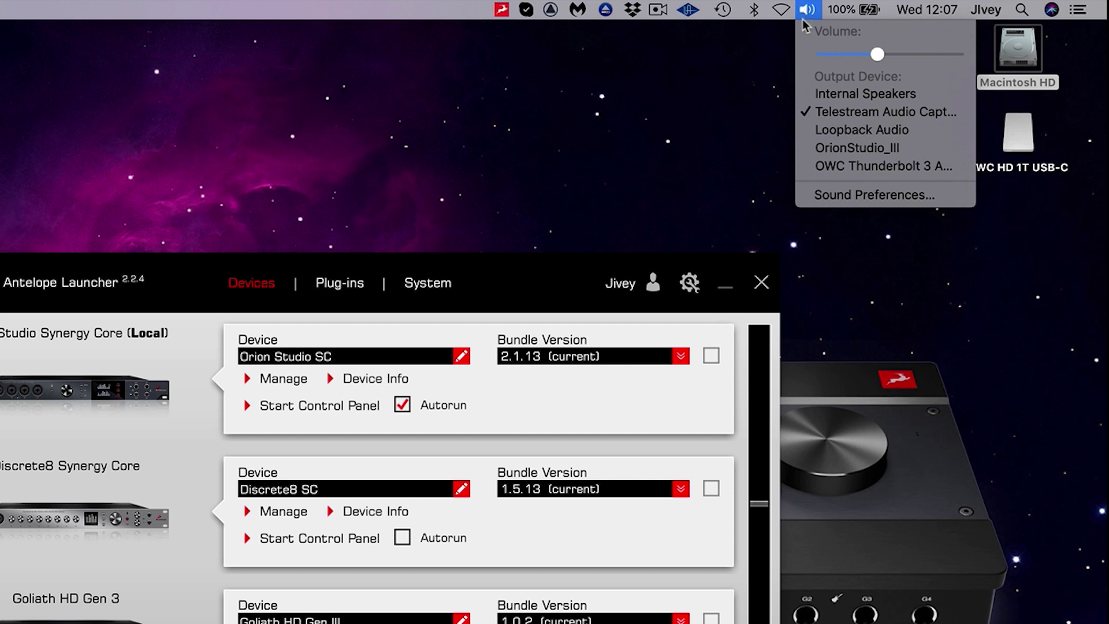
Choose OrionStudio_III as the Mac's sound output device from the volume menu
left_click(826, 154)
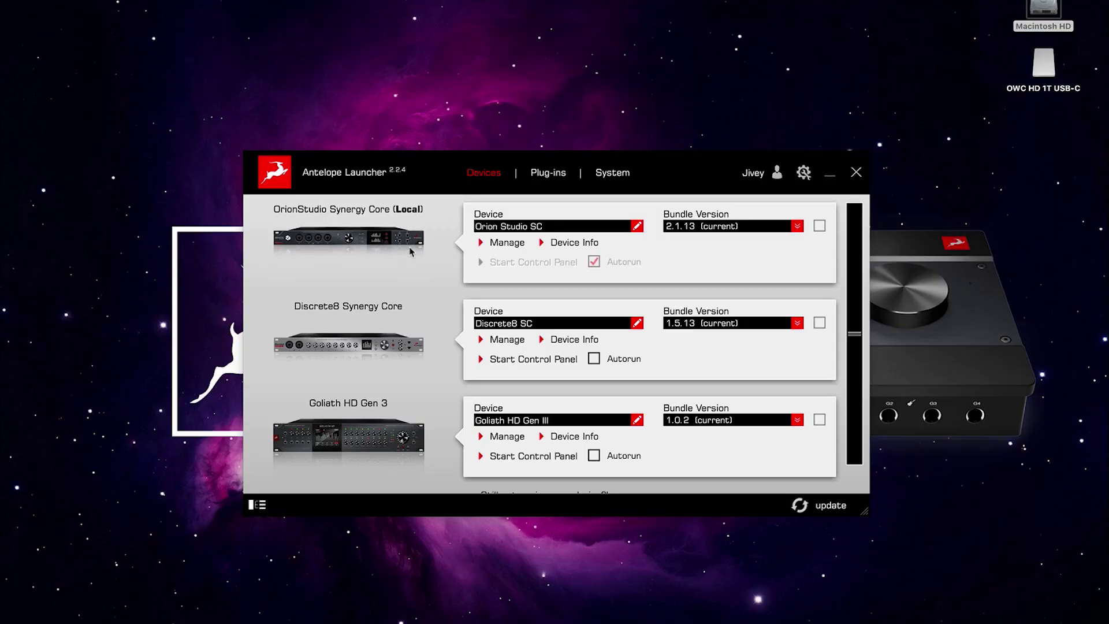
Start the control panel for the OrionStudio Synergy Core device
left_click(411, 252)
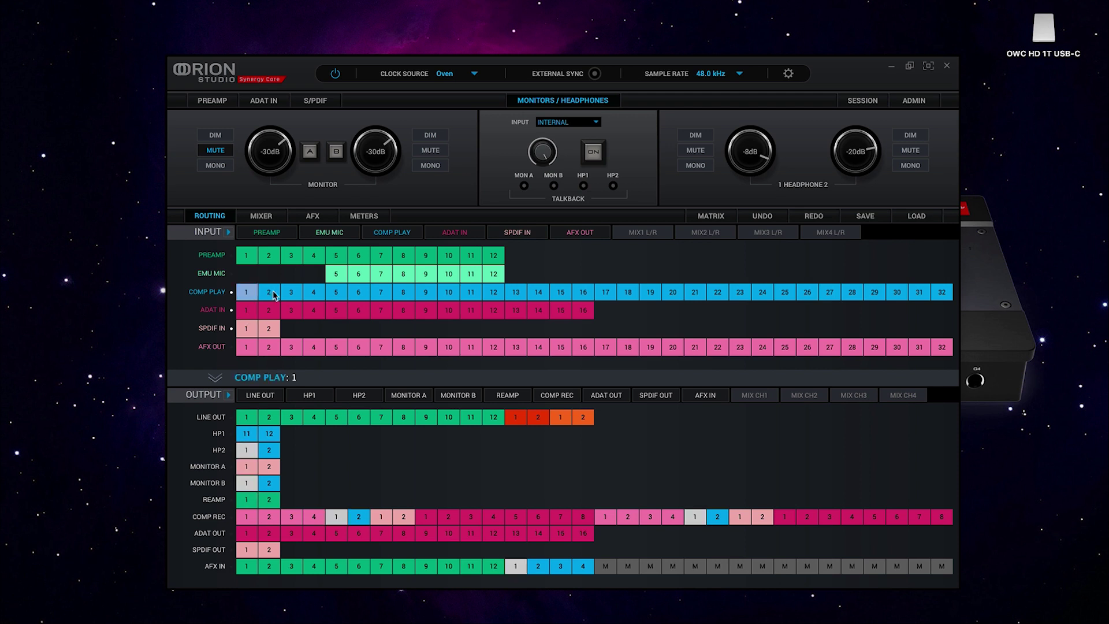
Assign COMP PLAY 1-2 to the HP1 and MONITOR A outputs in the routing matrix
left_click_drag(250, 295, 269, 294)
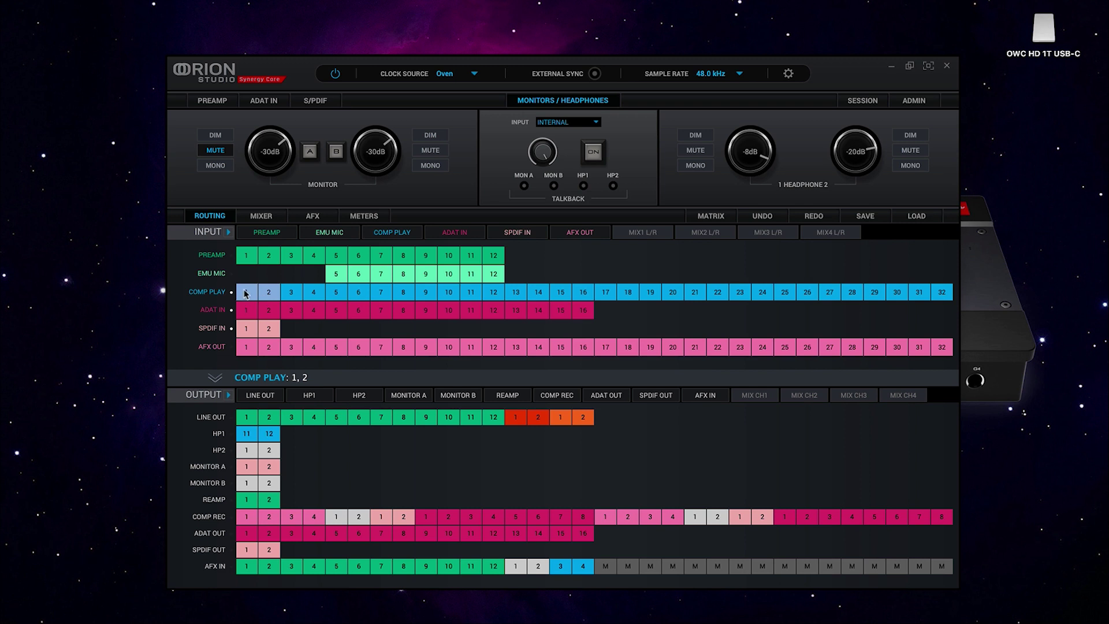
left_click(249, 436)
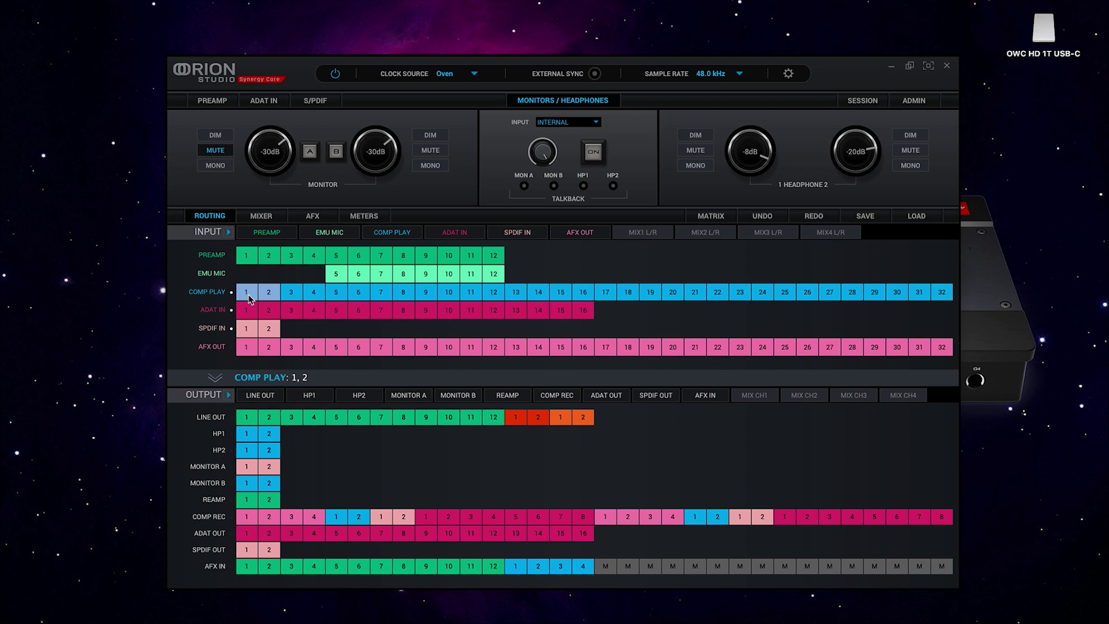
left_click(247, 466)
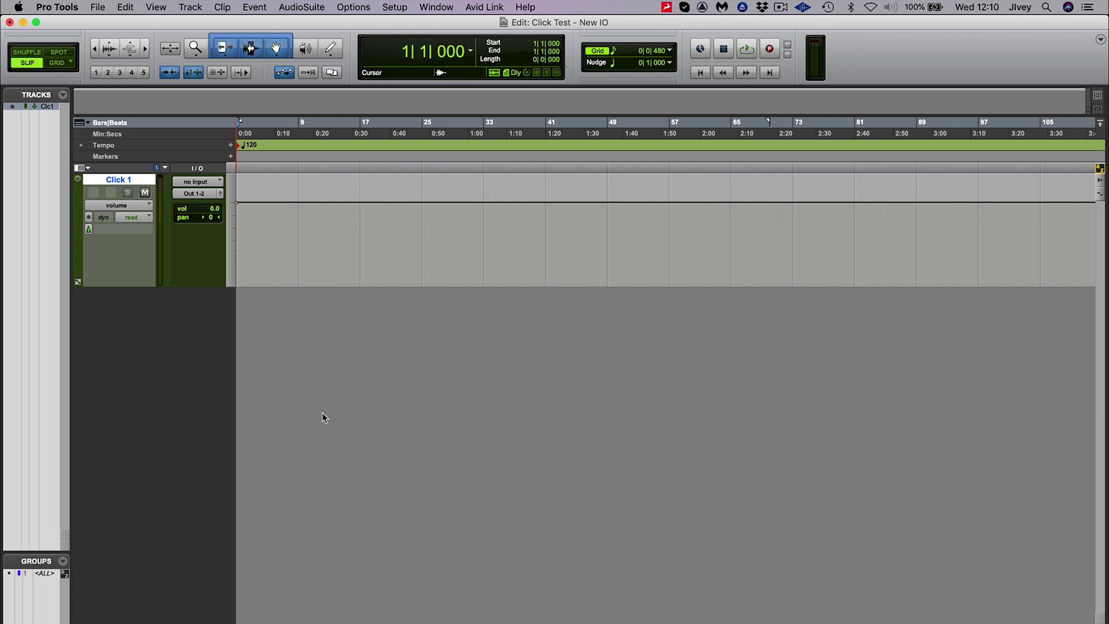
Set the Playback Engine to OrionStudio_III, saving and closing the session to apply it
left_click(395, 7)
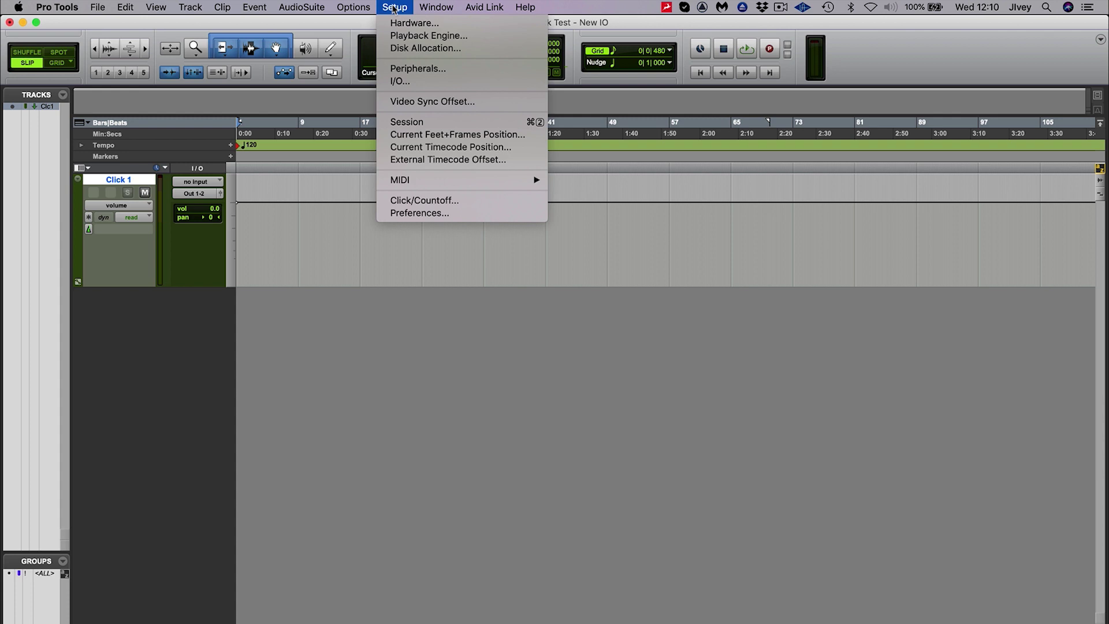
left_click(395, 35)
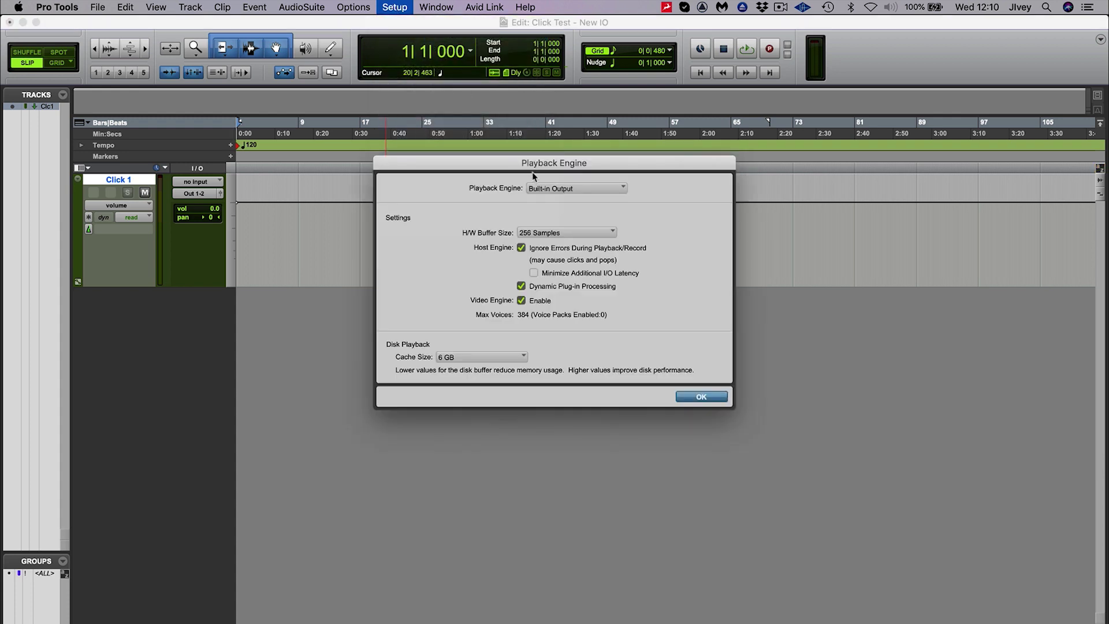
left_click(539, 191)
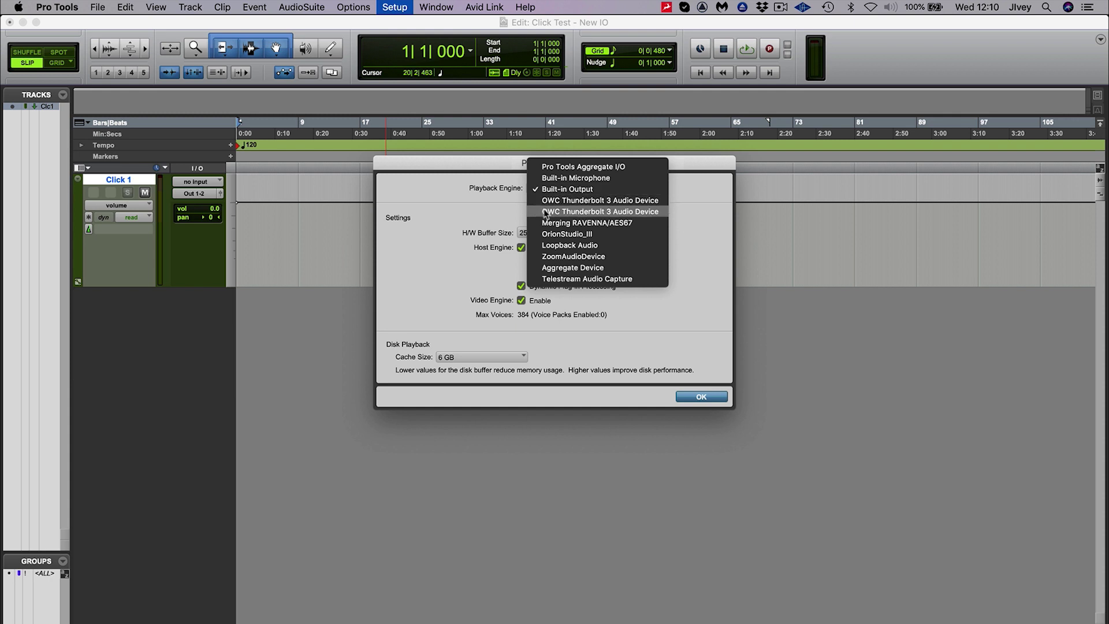
left_click(552, 234)
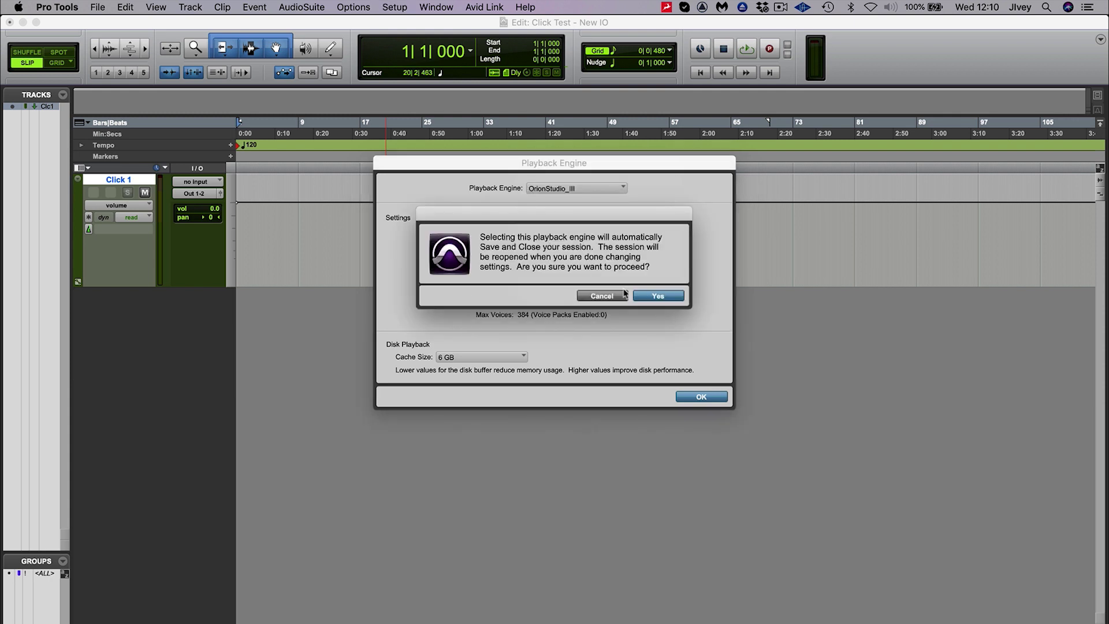
left_click(641, 297)
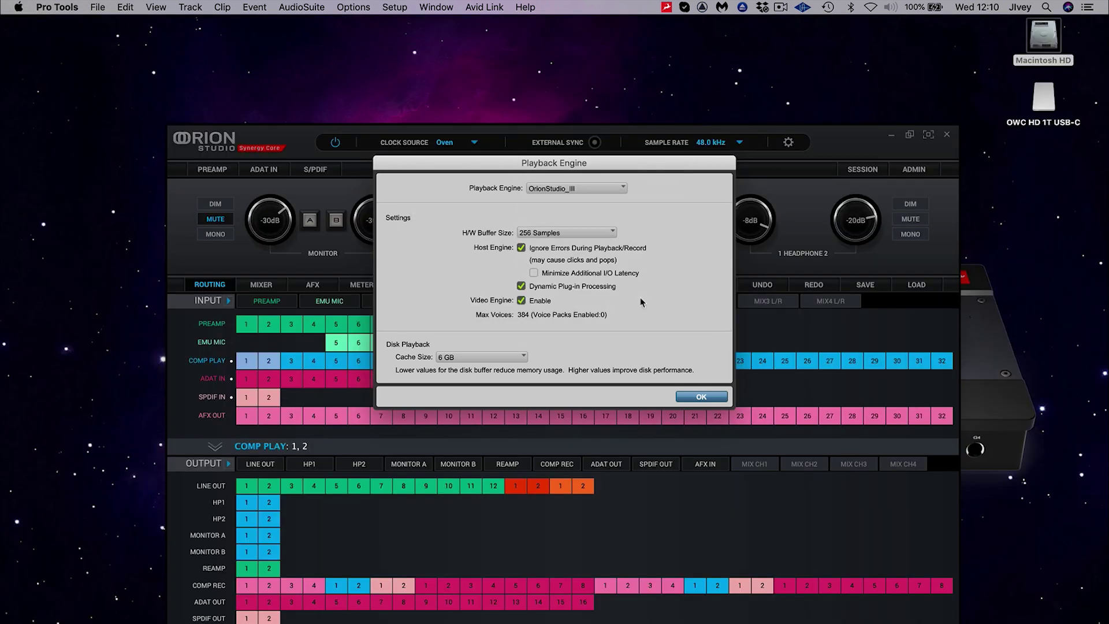
left_click(691, 399)
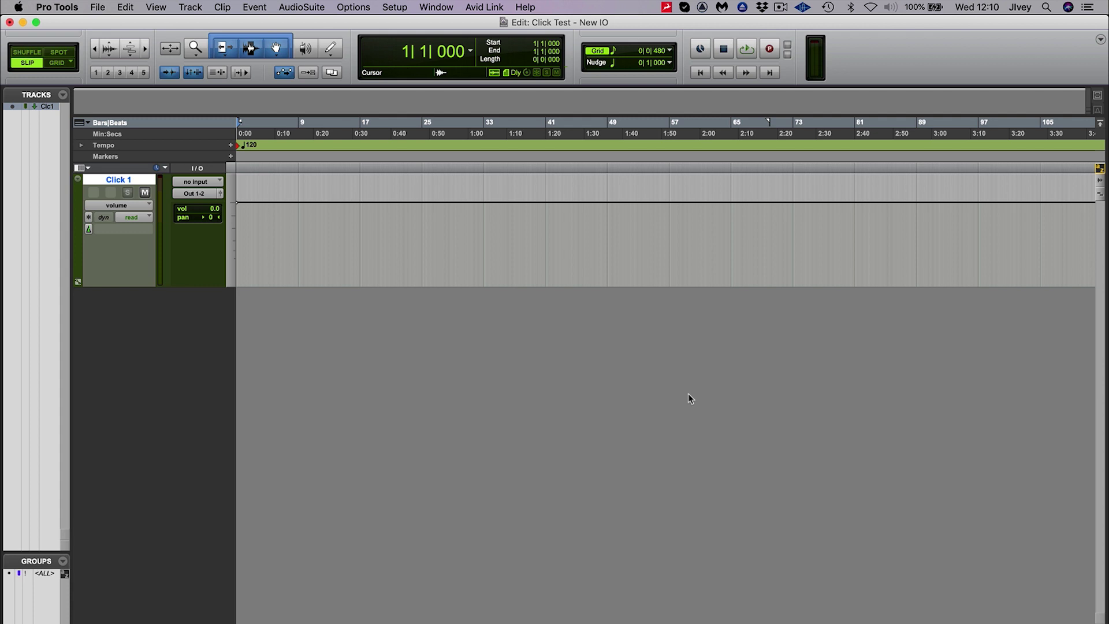
Create a new stereo Aux Input track from the mixer
key("super+equal")
key("super+shift+n")
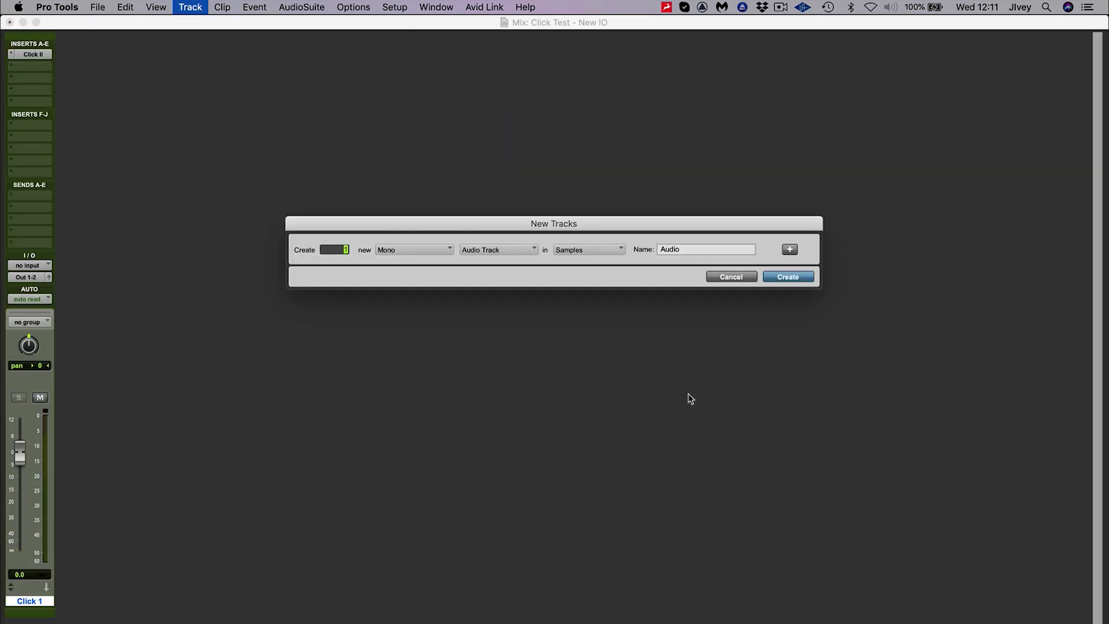
key("super+Right")
key("super+Down")
left_click(774, 277)
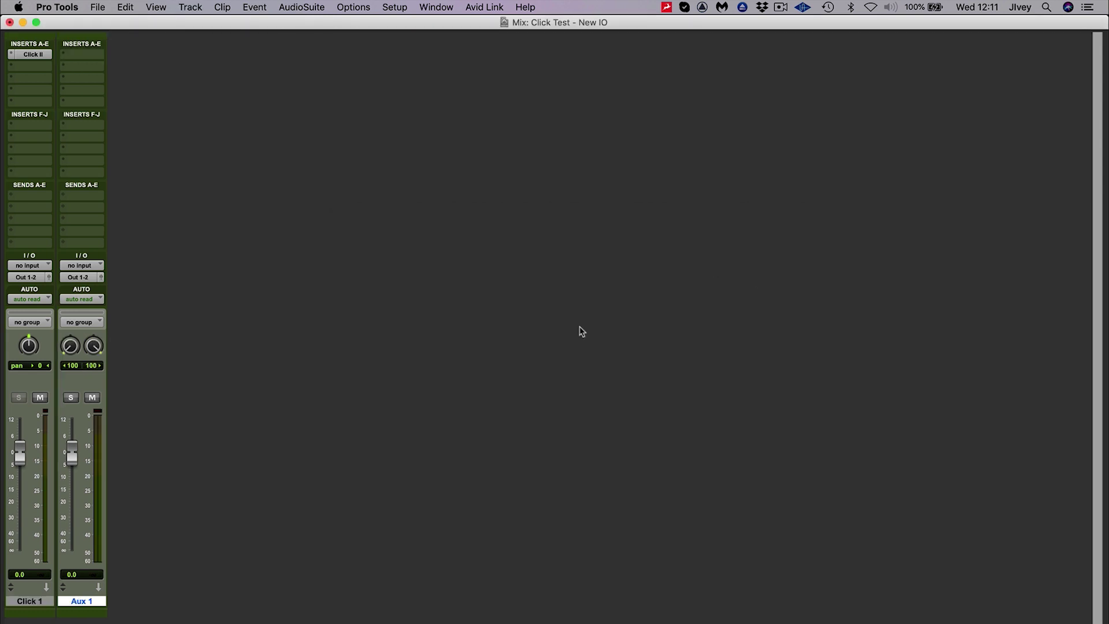
Feed Aux 1 from Bus 1-2 and add a Bus 1-2 send on Click 1
left_click(79, 265)
left_click(139, 282)
left_click(32, 198)
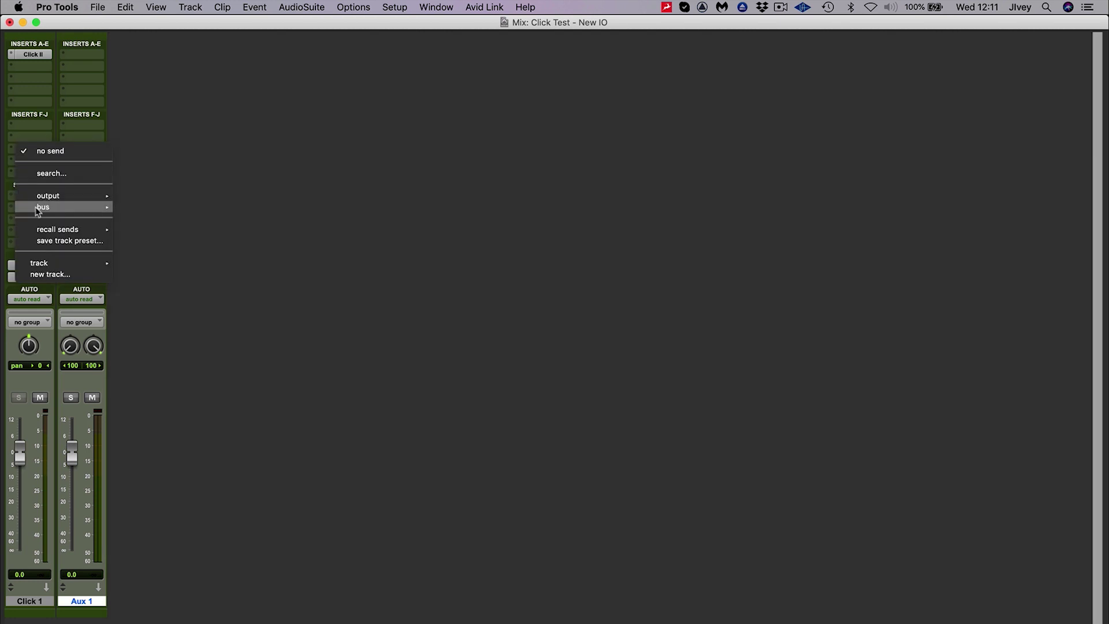
mouse_move(61, 207)
left_click(150, 90)
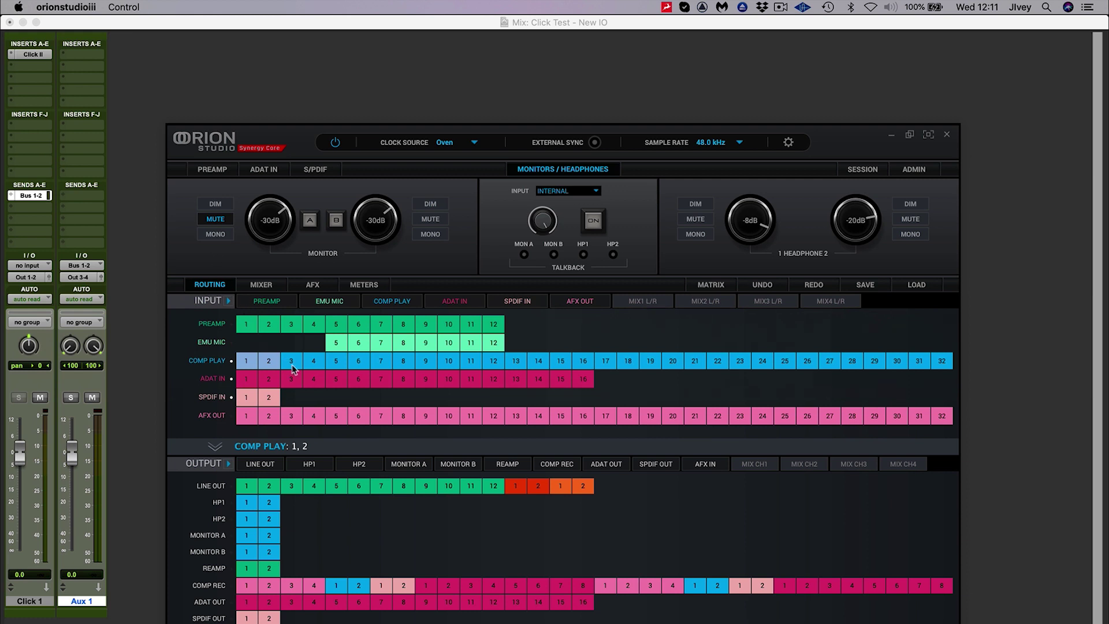
Route COMP PLAY 3-4 to HP1 in the Orion routing matrix
left_click(308, 364)
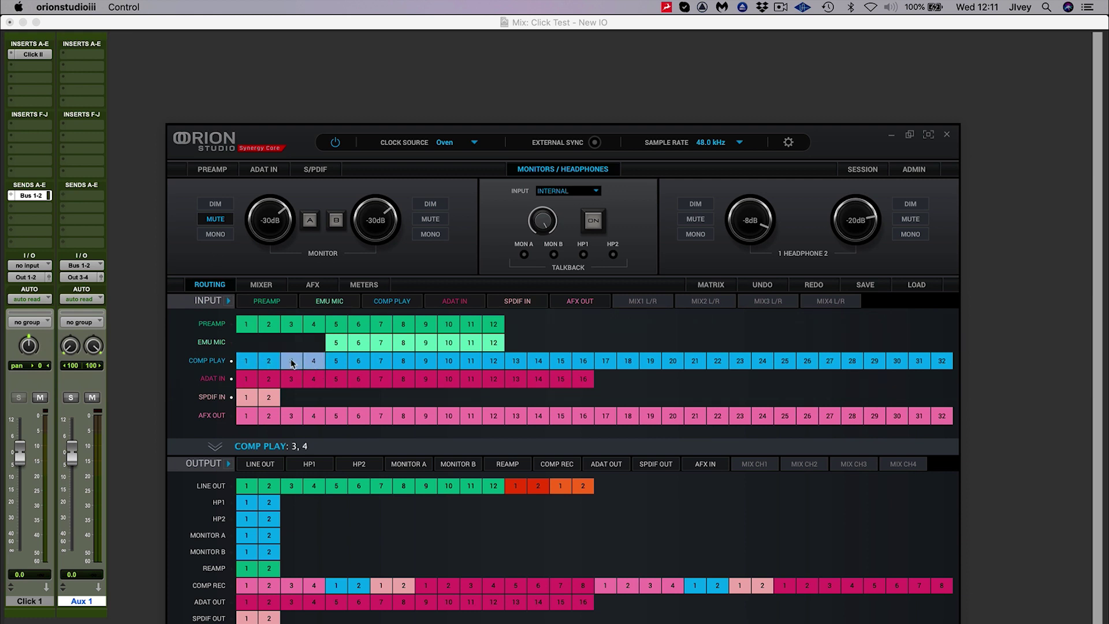
left_click_drag(314, 364, 249, 506)
Lower the Click 1 send fader to Bus 1-2, leaving it around +1.1 dB
left_click(143, 475)
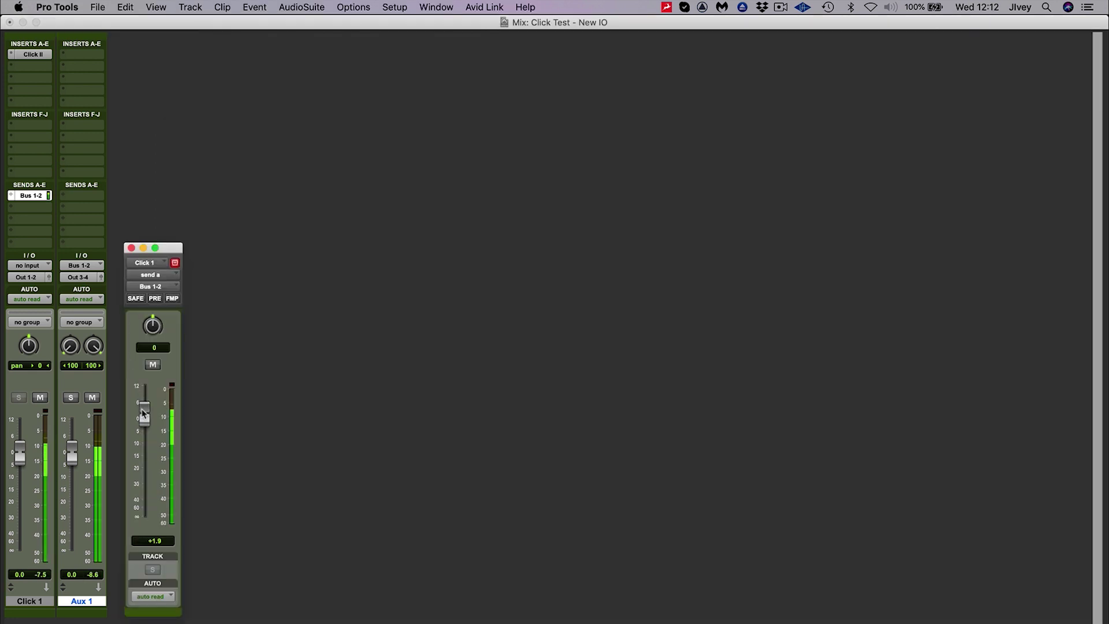
mouse_move(144, 407)
left_mouse_down()
mouse_move(145, 470)
mouse_move(146, 420)
left_mouse_up()
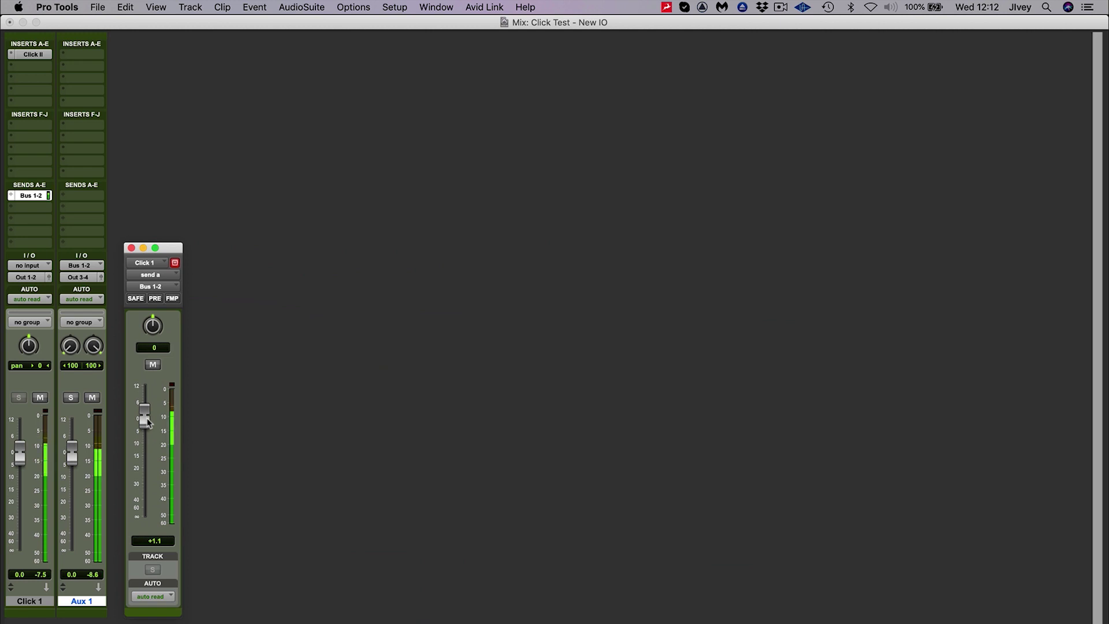